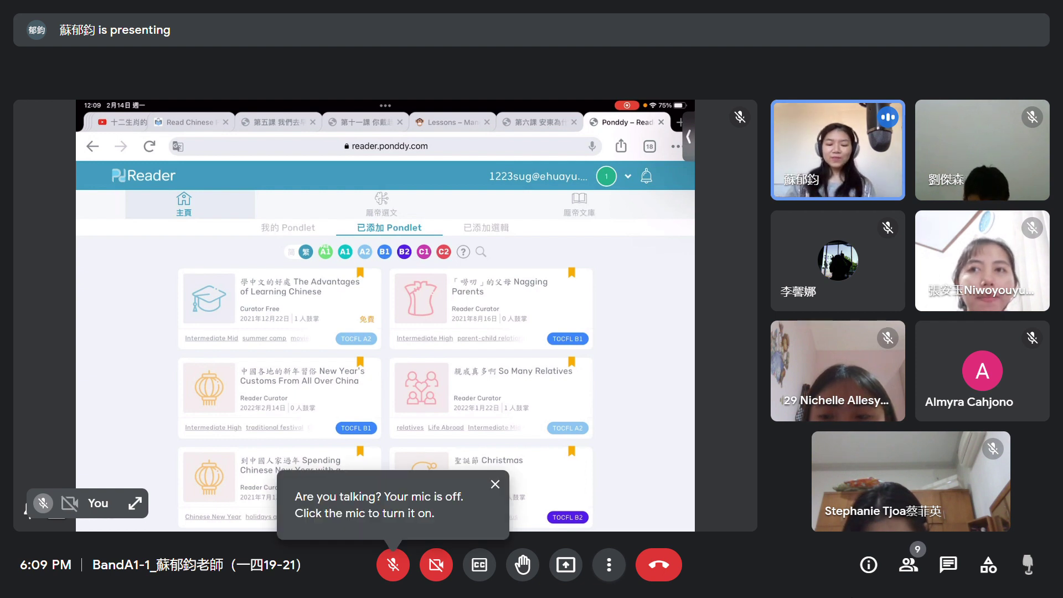
Step: Dismiss Google Meet's muted-microphone reminder over the shared Ponddy Reader list
left_click(495, 484)
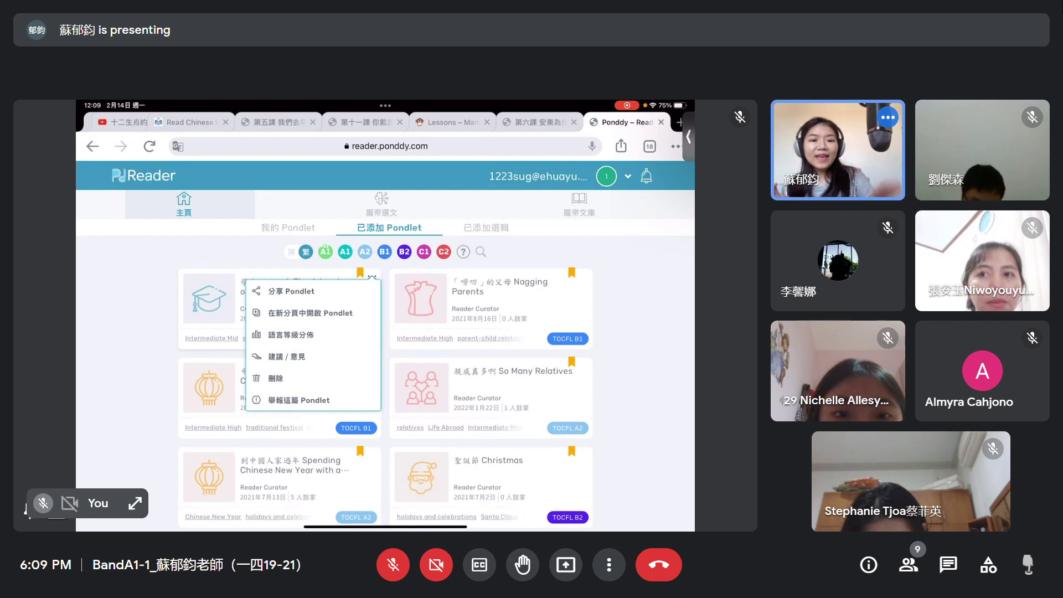